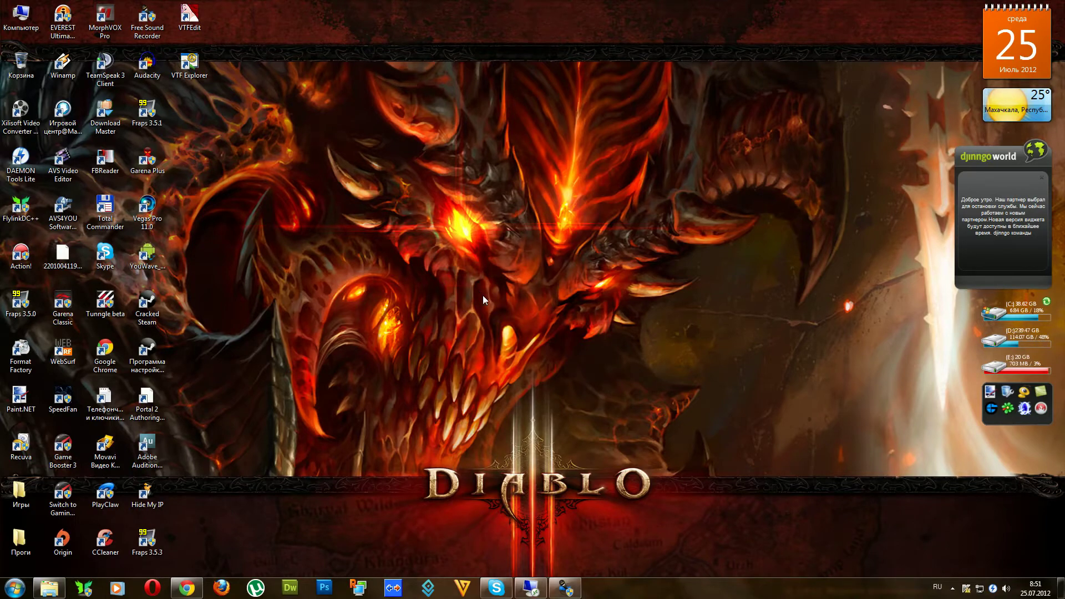
pyautogui.click(187, 588)
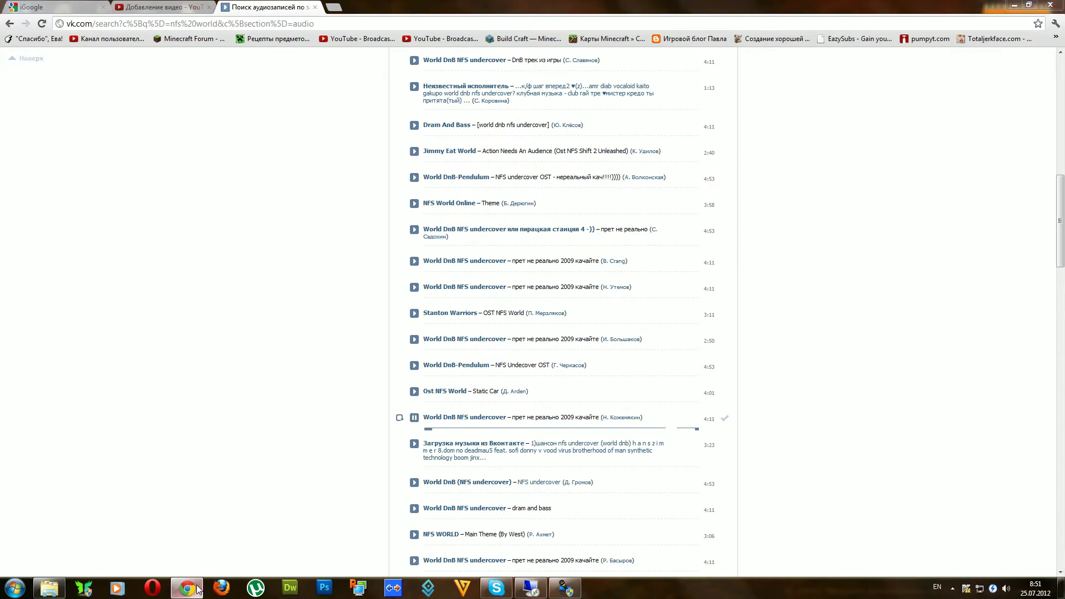
pyautogui.click(187, 588)
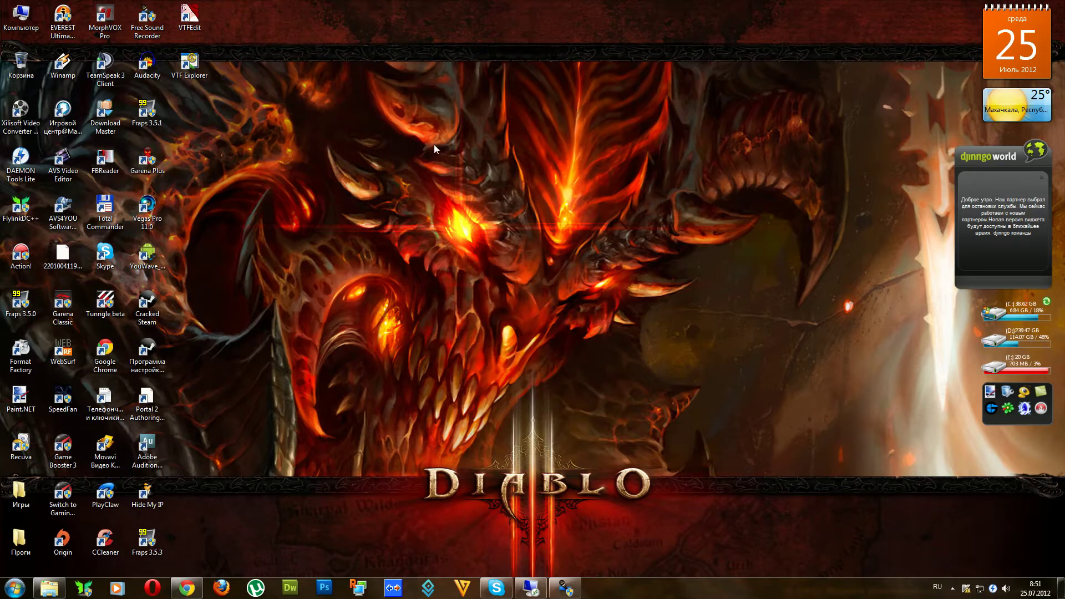
pyautogui.moveTo(158, 146); pyautogui.dragTo(121, 186)
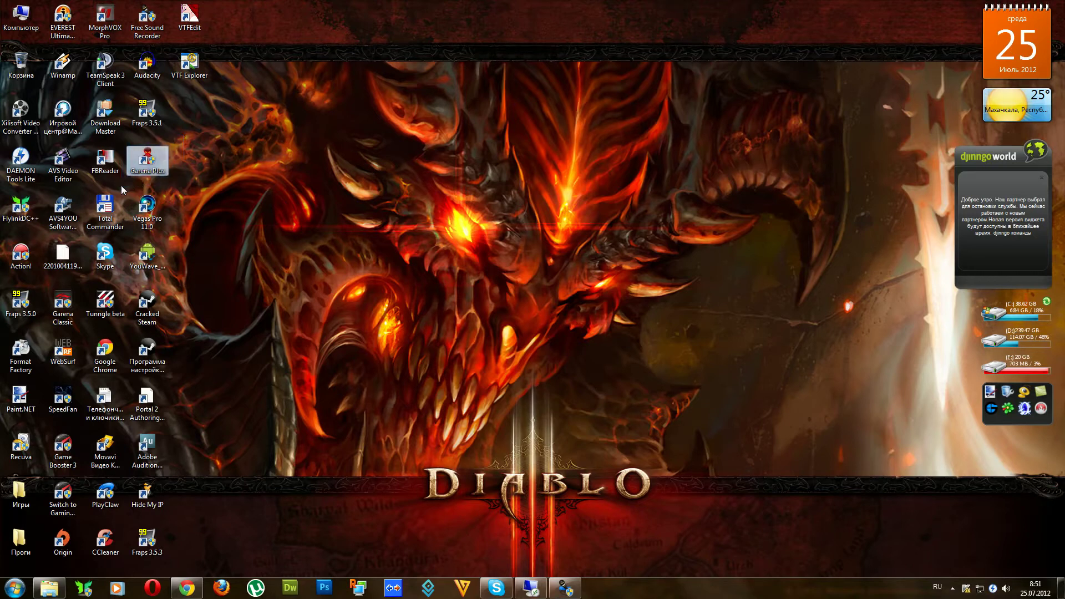
pyautogui.click(313, 189)
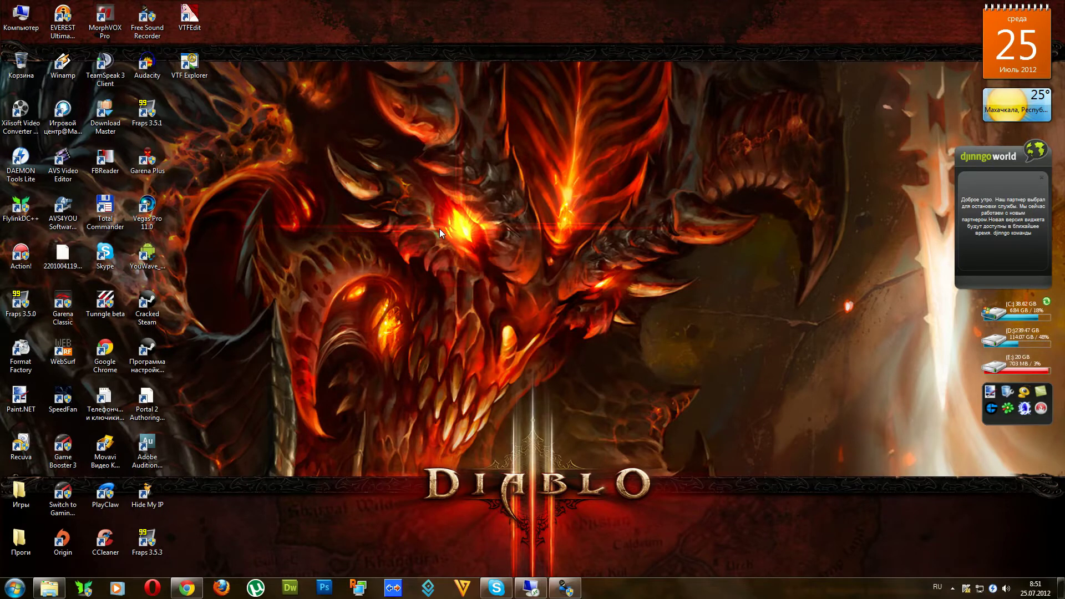
# - Bring up Garena Plus and shift its main window slightly closer to the screen edge
pyautogui.moveTo(578, 581)
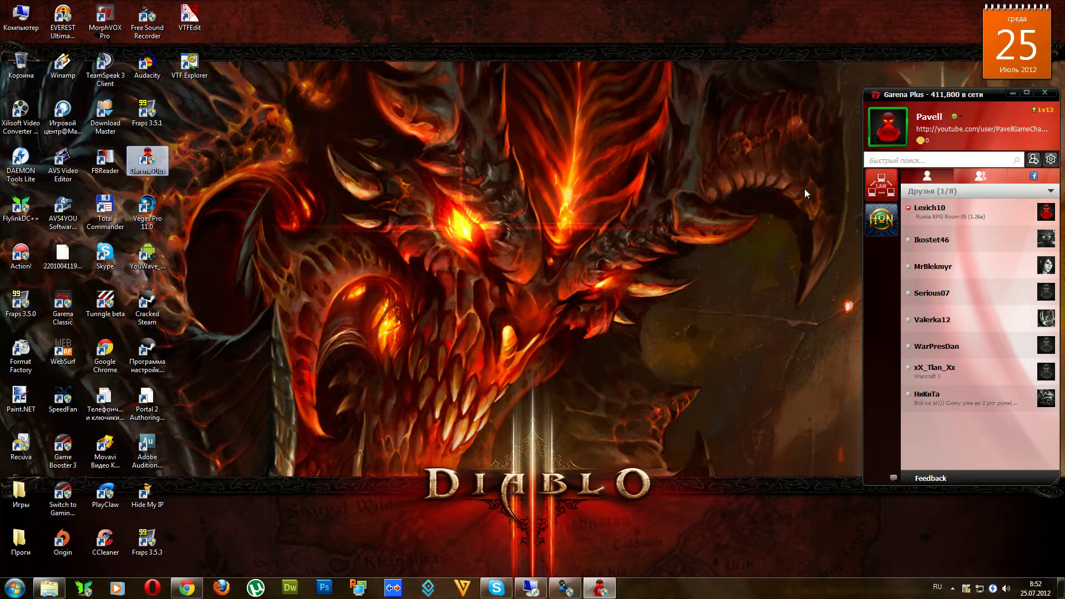
pyautogui.moveTo(883, 185); pyautogui.dragTo(887, 186)
pyautogui.click(888, 186)
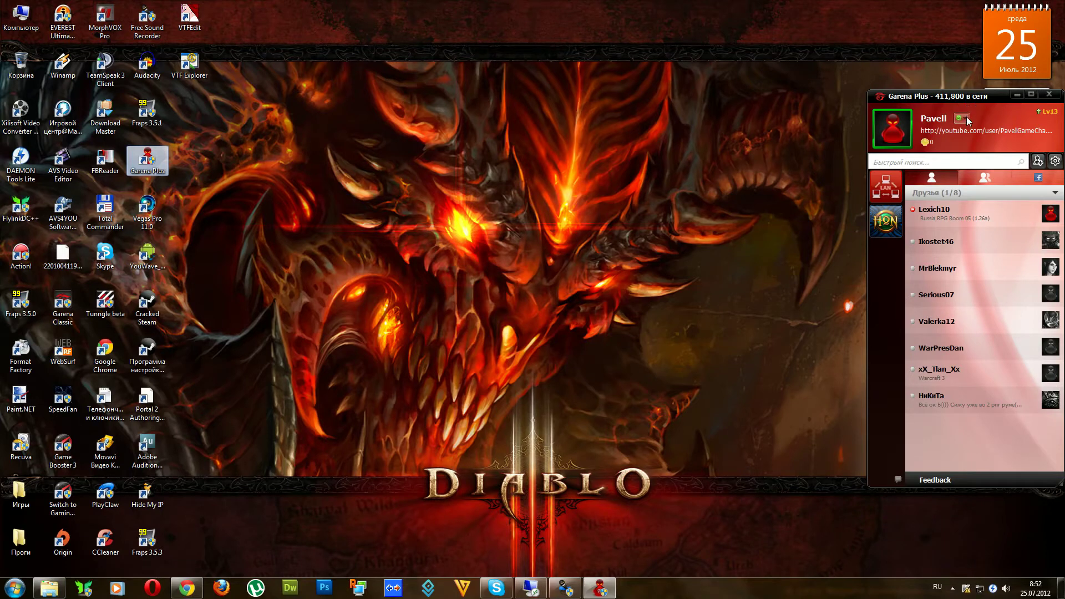
# - Review the interface language and regional options in the Garena Plus settings, and cancel the dialog
pyautogui.click(1055, 162)
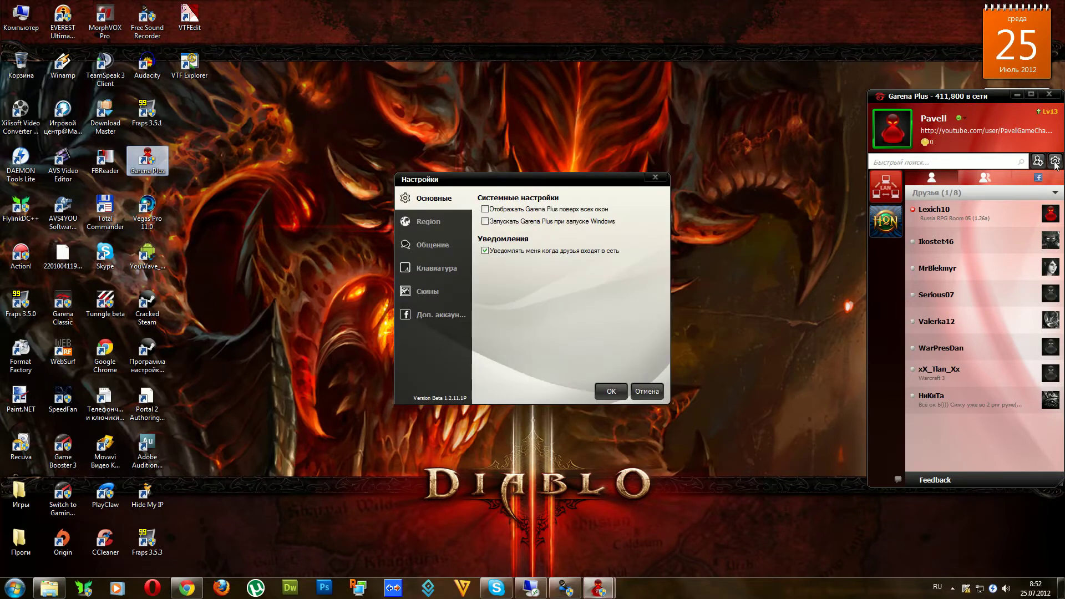
pyautogui.click(428, 222)
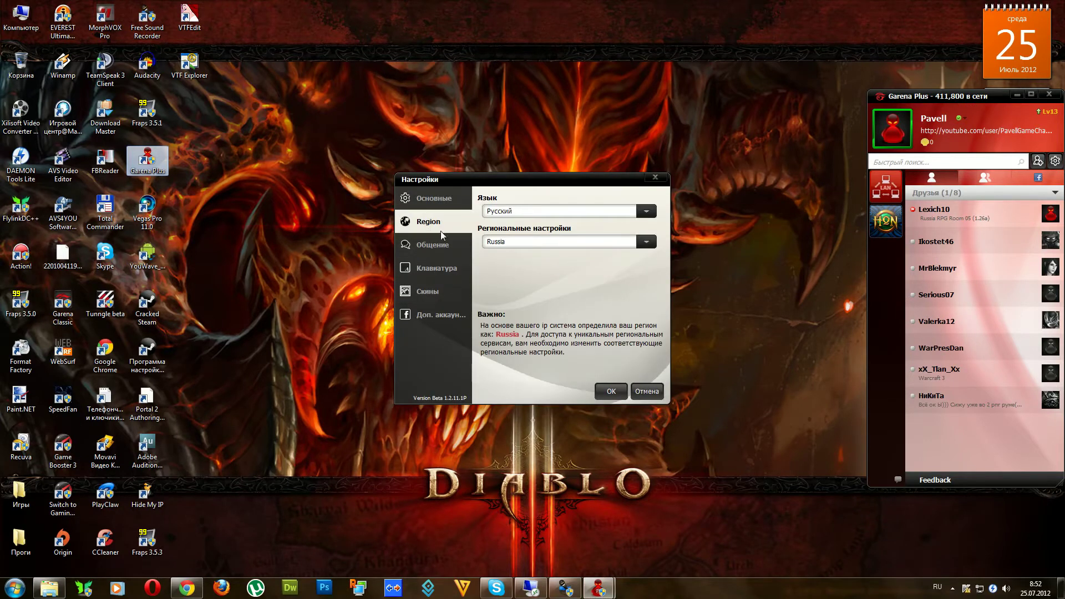
pyautogui.click(492, 242)
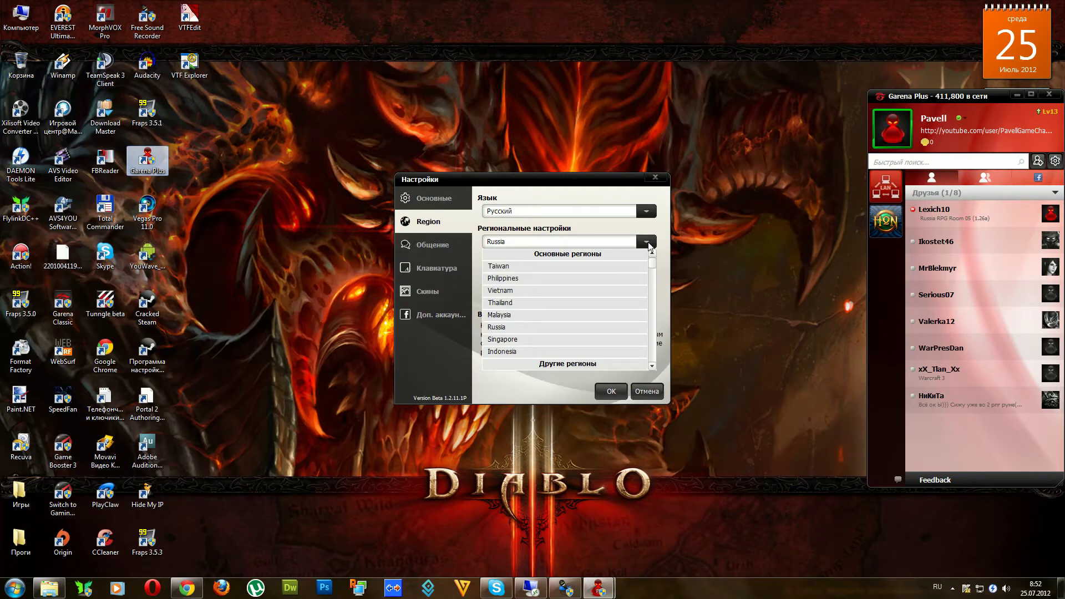
pyautogui.click(646, 211)
pyautogui.click(647, 215)
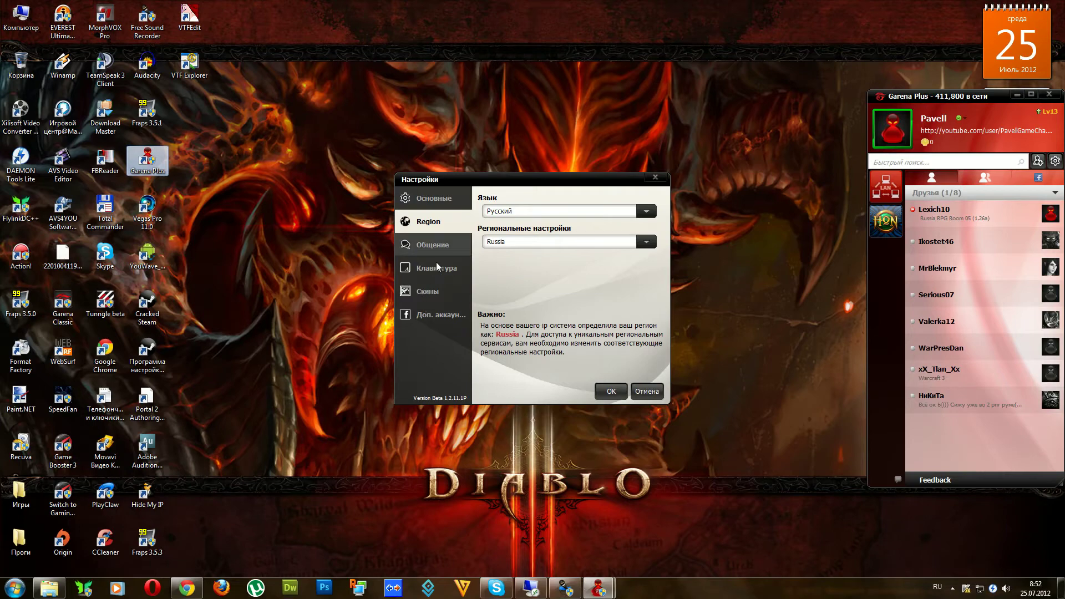
pyautogui.moveTo(502, 185); pyautogui.dragTo(492, 93)
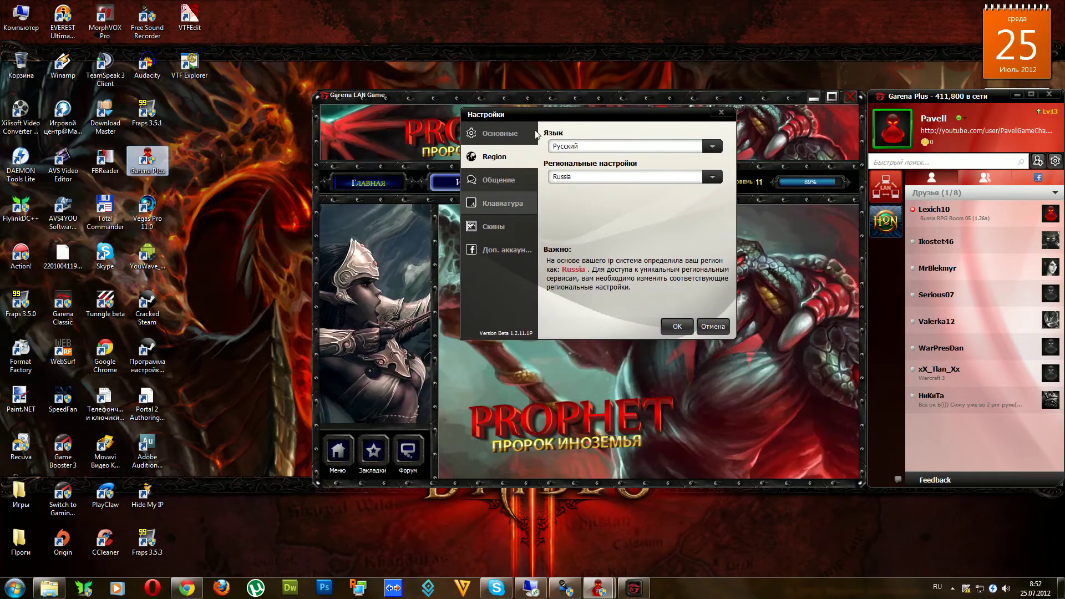
pyautogui.click(714, 327)
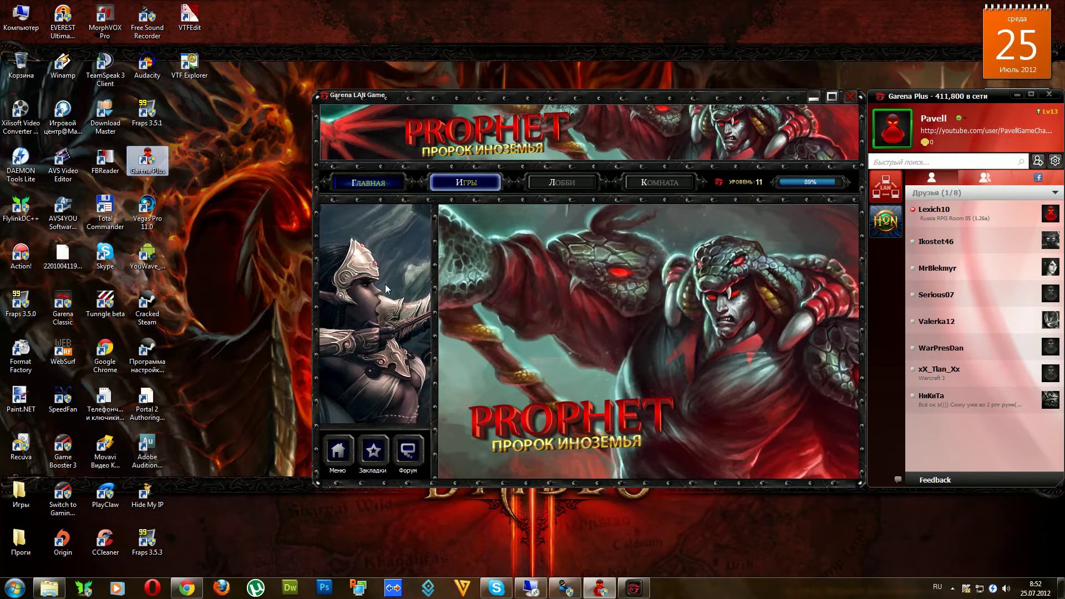
# - Enter the War3 TFT lobby from the LAN games list and list the rooms of the Russia region under Europe
pyautogui.click(340, 101)
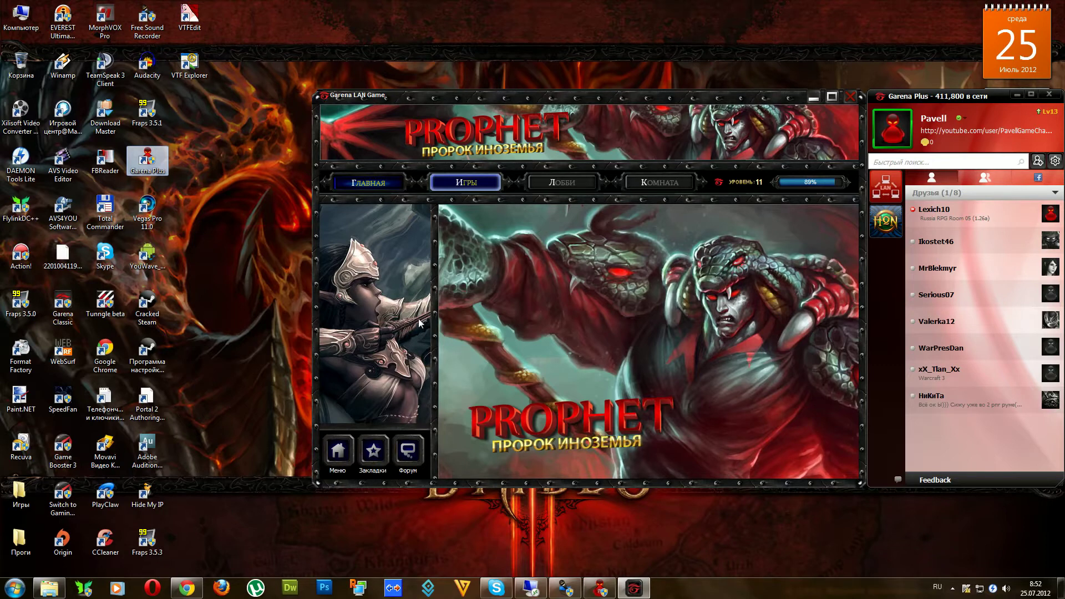
pyautogui.click(458, 188)
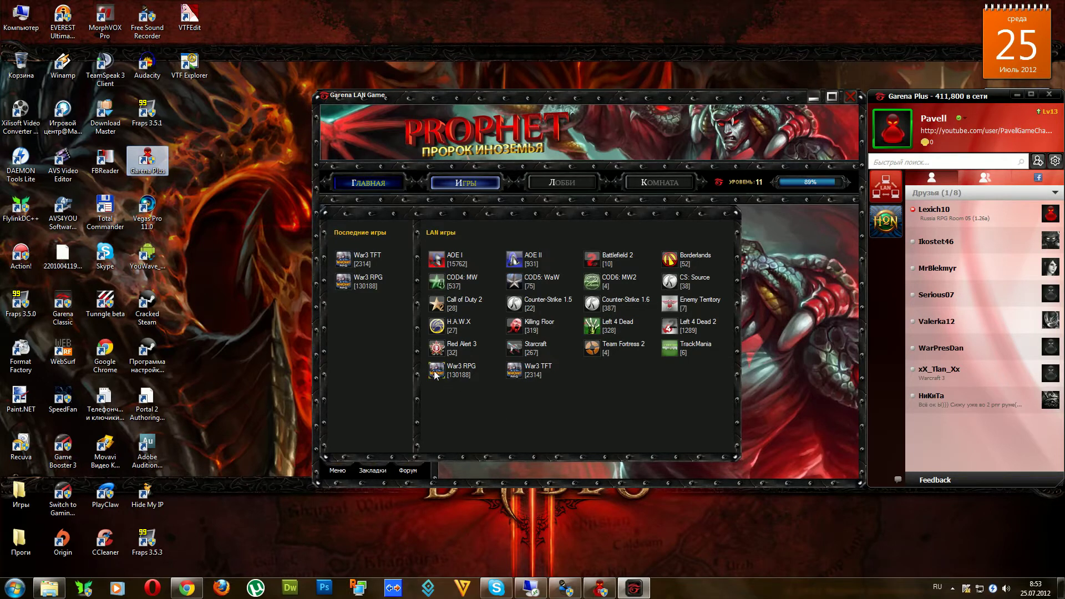
pyautogui.click(515, 373)
pyautogui.click(355, 332)
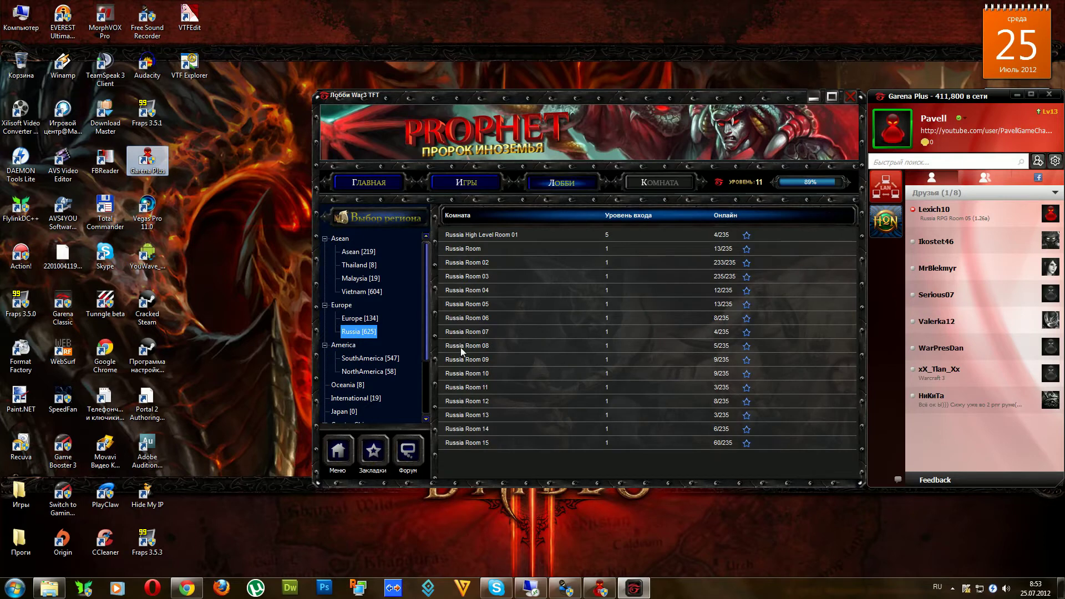
# - Choose War3 TFT from the games list again and join Russia Room 11 in the Russia region
pyautogui.click(461, 182)
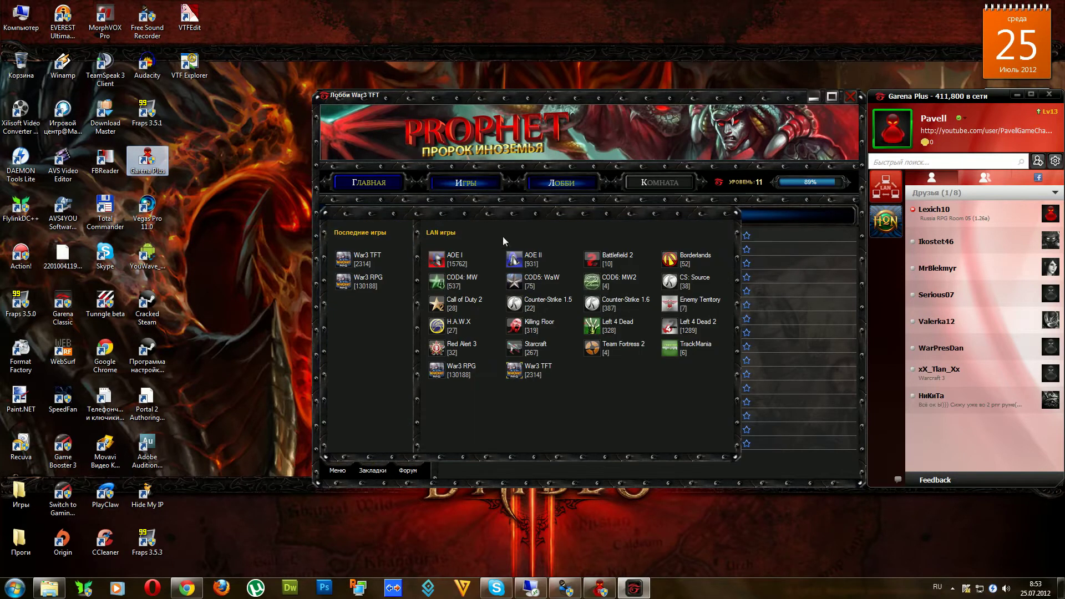
pyautogui.click(540, 376)
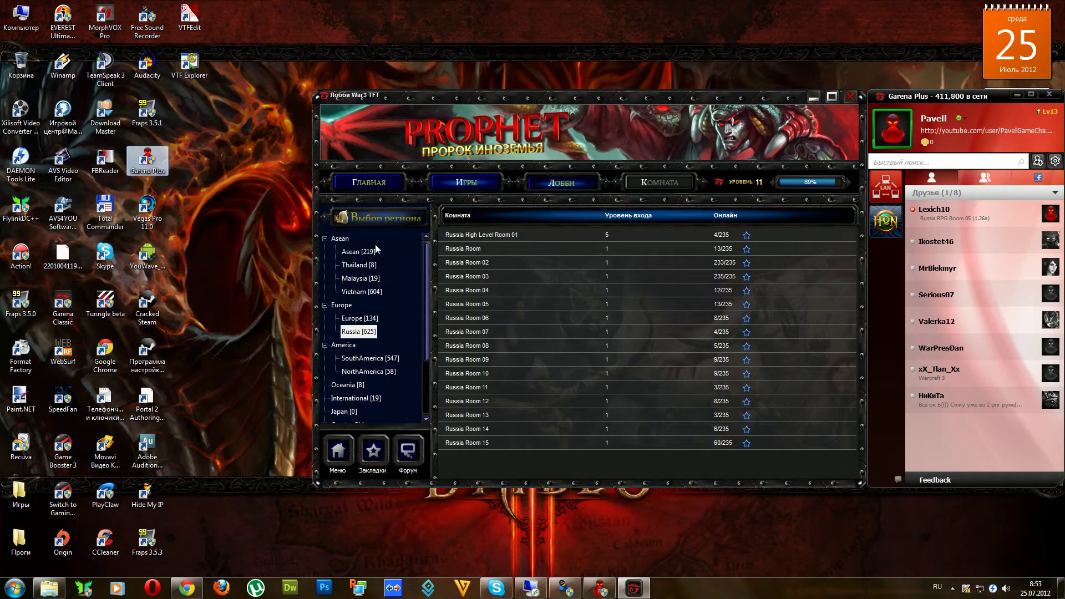
pyautogui.click(361, 332)
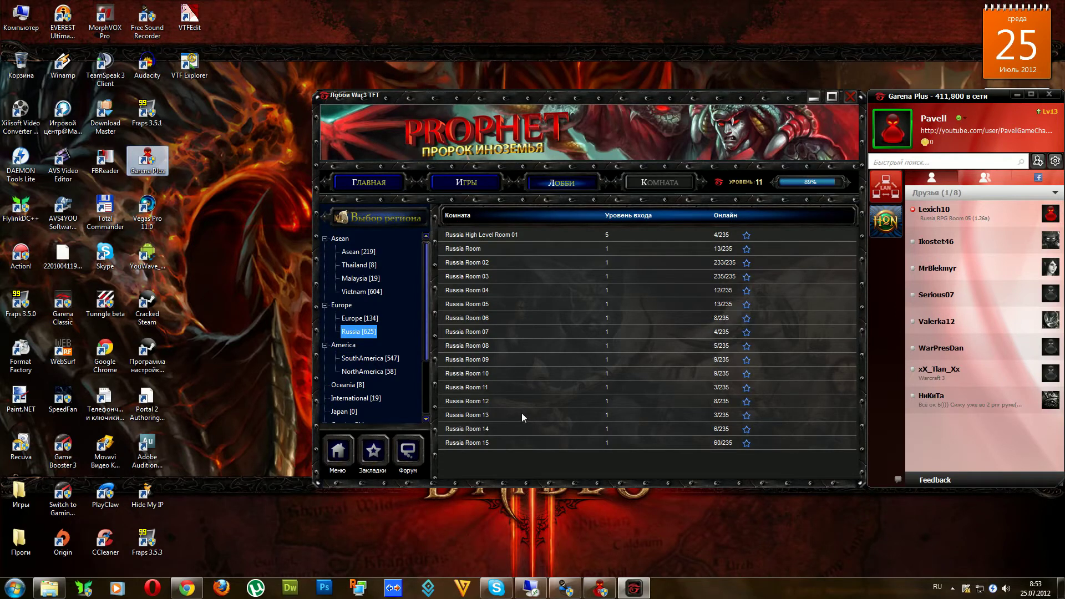
pyautogui.doubleClick(500, 382)
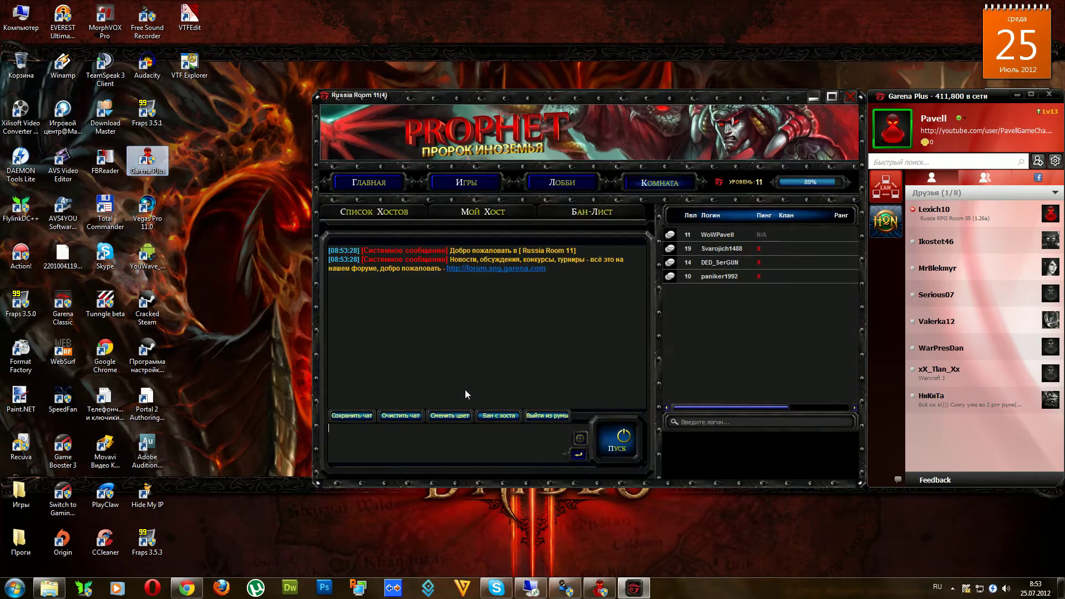
# - Check the War3.exe path assigned to War3 TFT in the room's game settings, and apply the settings
pyautogui.moveTo(515, 364); pyautogui.dragTo(329, 369)
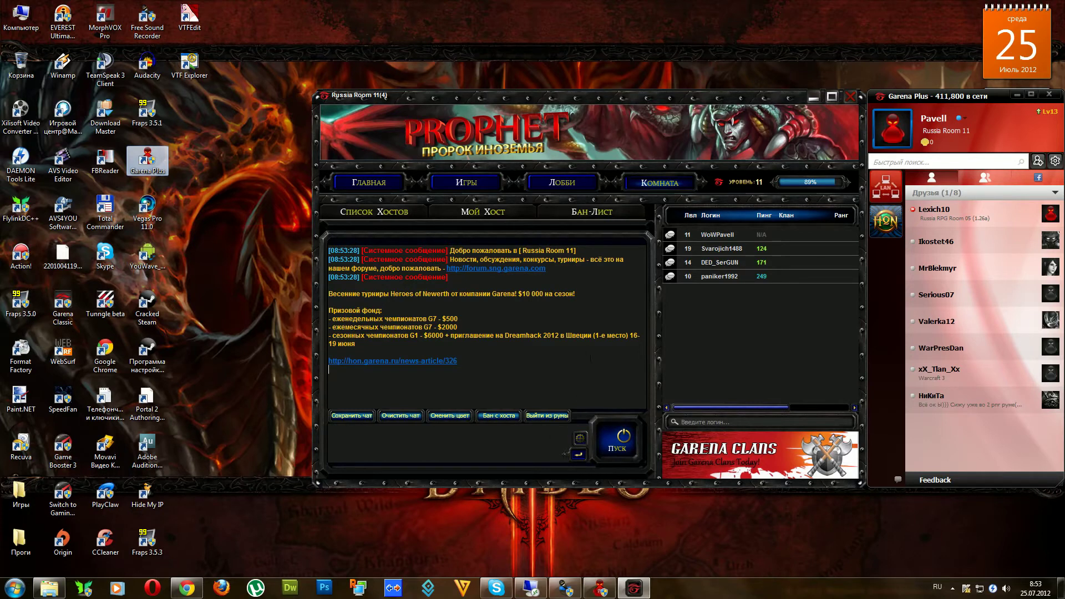
pyautogui.click(581, 439)
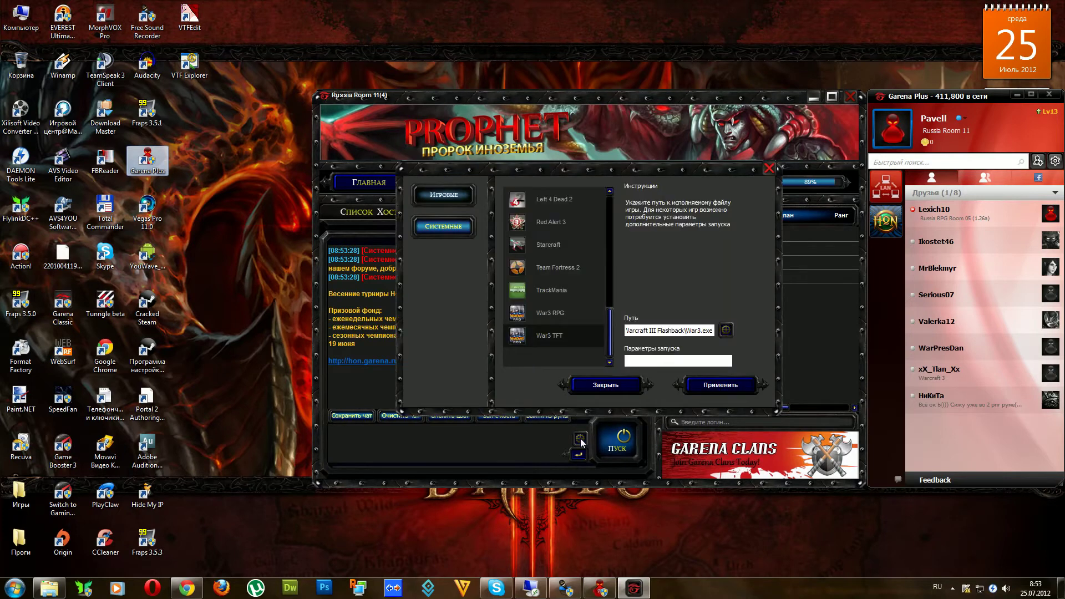
pyautogui.moveTo(564, 215); pyautogui.dragTo(516, 198)
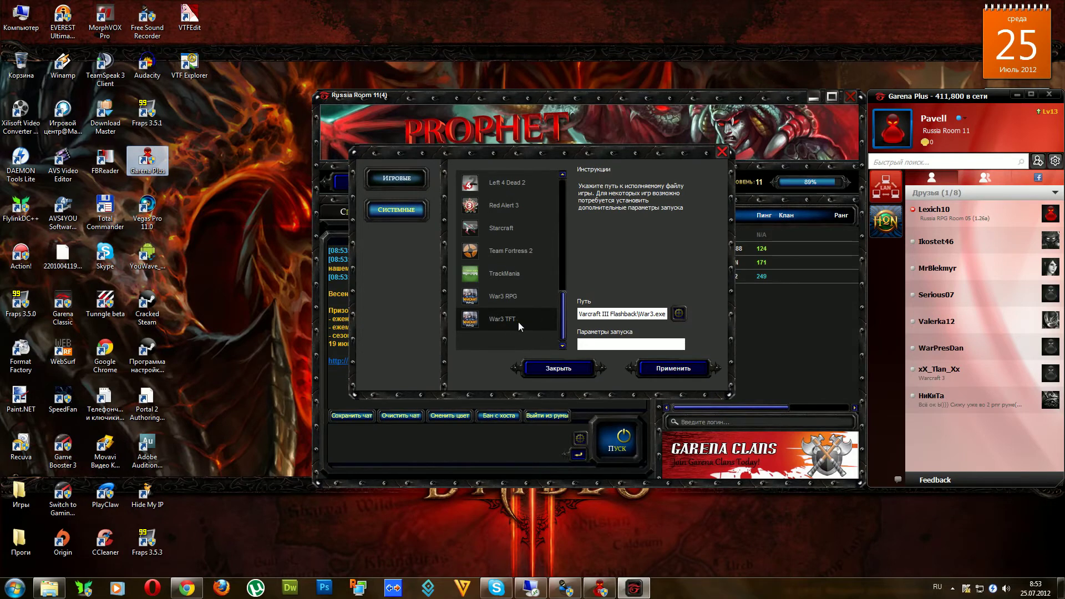
pyautogui.click(621, 314)
pyautogui.click(621, 315)
pyautogui.doubleClick(642, 314)
pyautogui.click(664, 370)
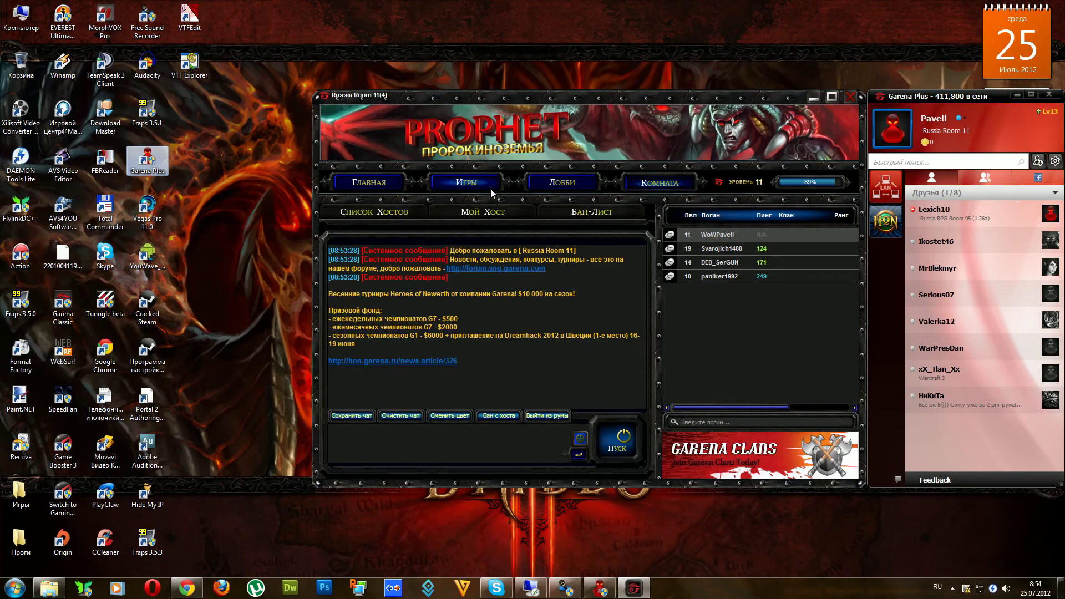
# - Switch to the War3 RPG lobby and list the rooms of the Russia region under SNG (CIS)
pyautogui.click(491, 187)
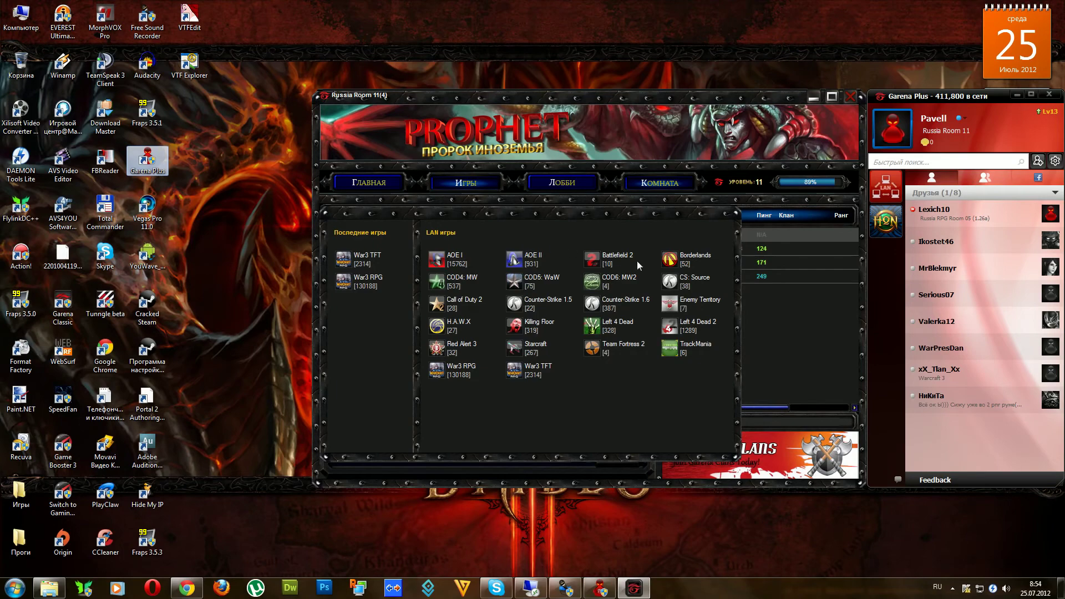
pyautogui.click(770, 353)
pyautogui.click(441, 365)
pyautogui.click(547, 307)
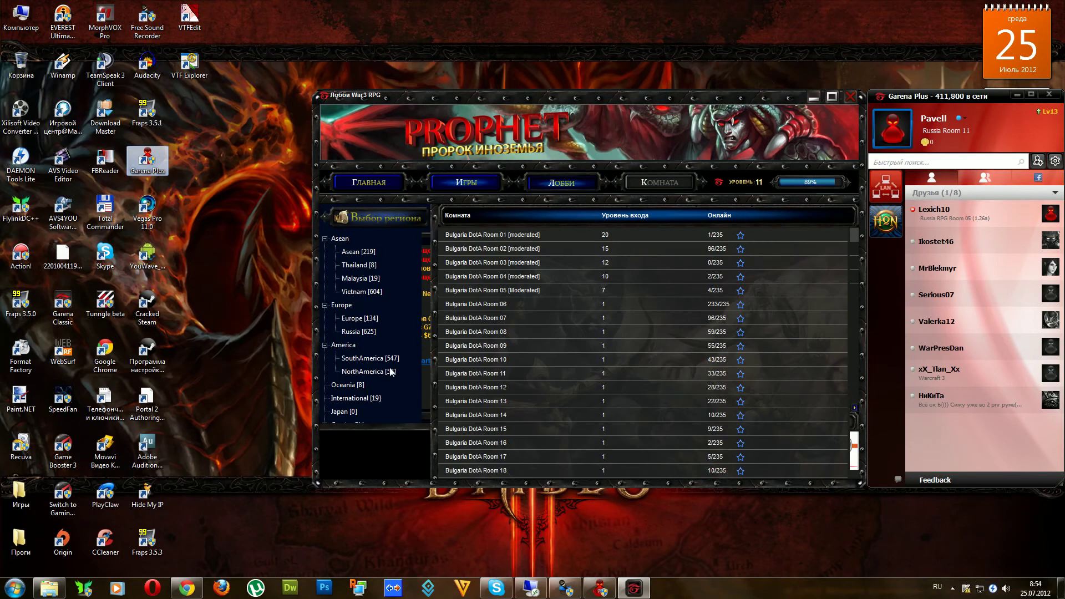
pyautogui.click(360, 385)
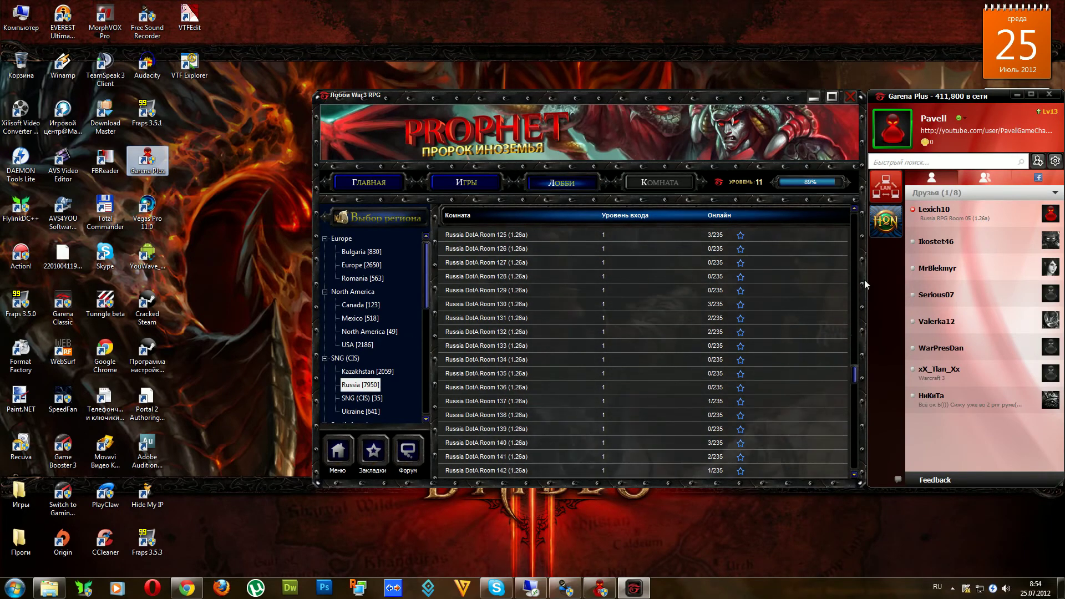
# - Browse the DotA, LoD, RPG and TD rooms in the Russian War3 RPG list, and return to the main page
pyautogui.moveTo(855, 322); pyautogui.dragTo(884, 410)
pyautogui.scroll(-5, 589, 375)
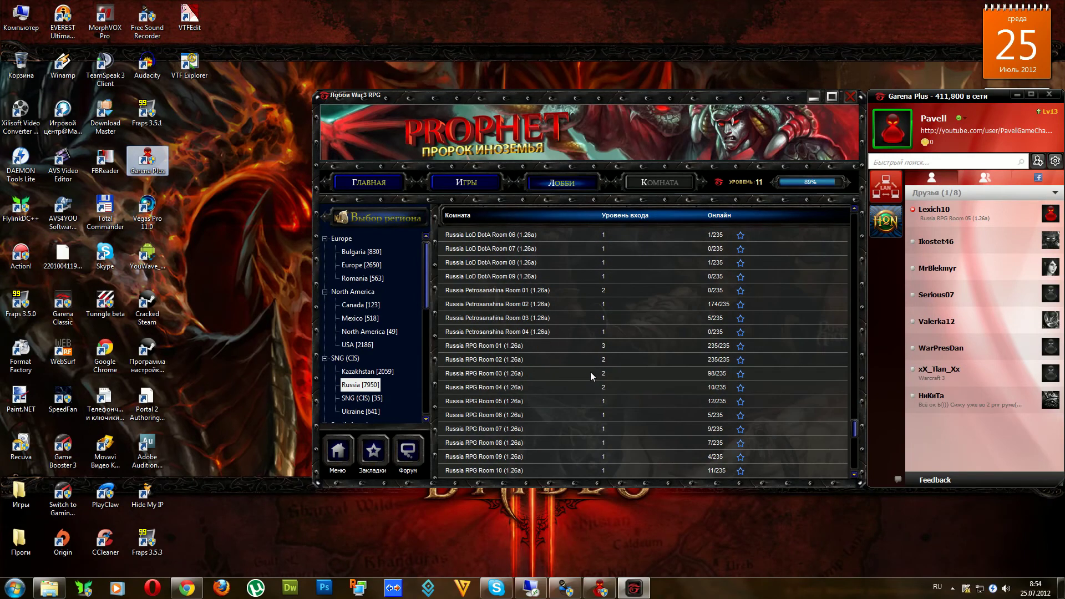
pyautogui.scroll(5, 590, 370)
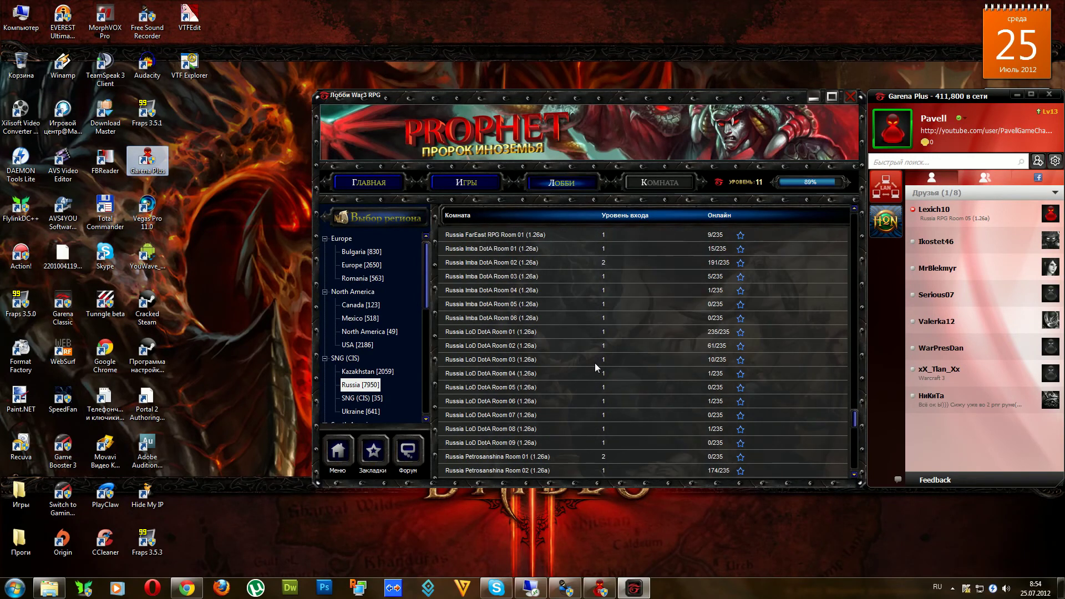
pyautogui.scroll(3, 595, 363)
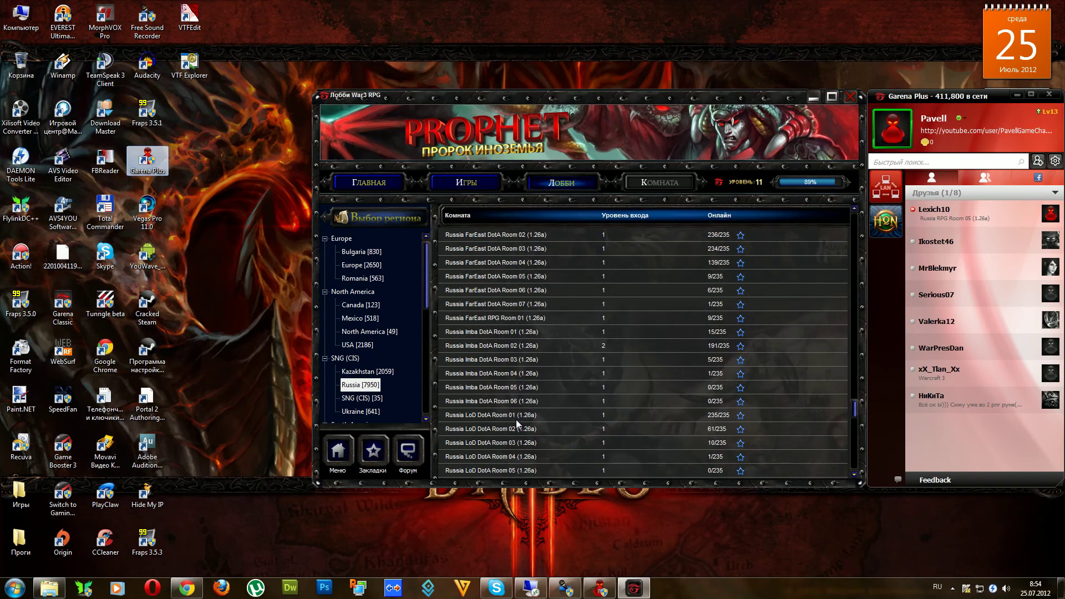
pyautogui.scroll(-15, 515, 419)
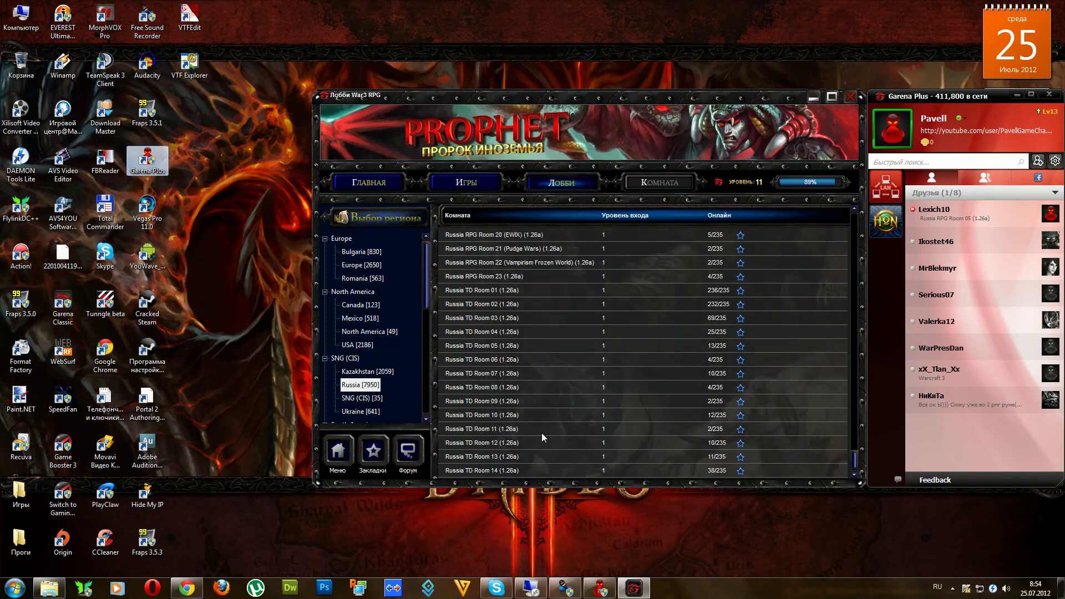
pyautogui.scroll(11, 542, 431)
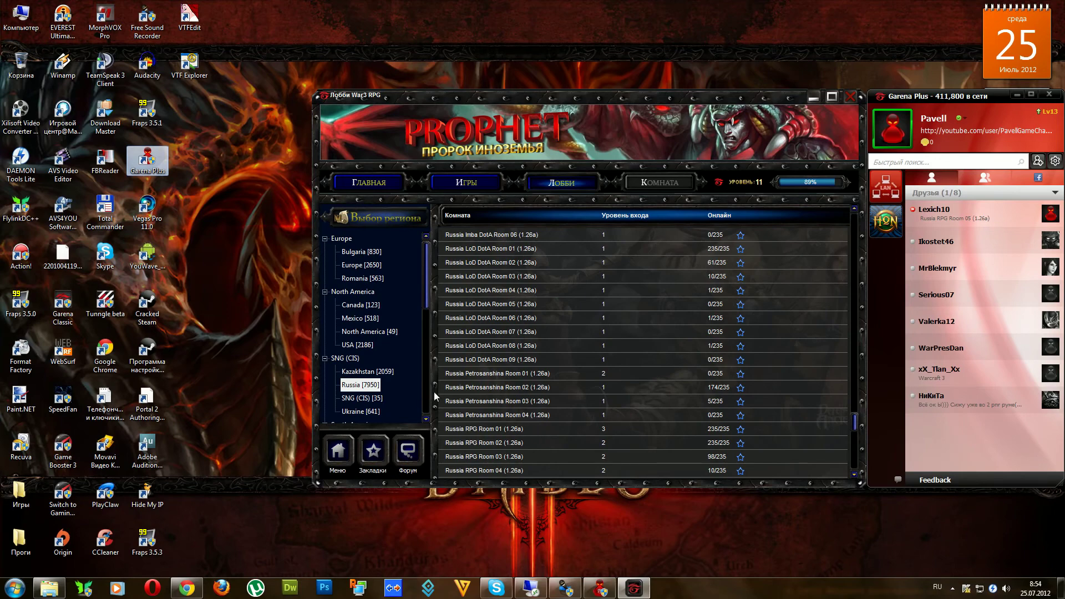
pyautogui.scroll(8, 854, 431)
pyautogui.scroll(15, 855, 432)
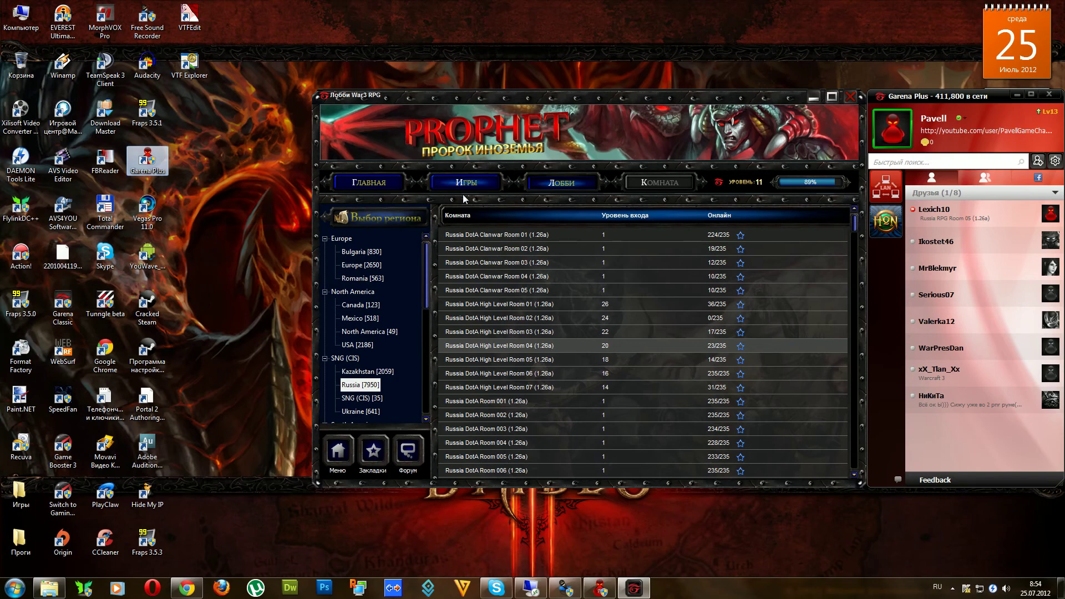
pyautogui.click(388, 183)
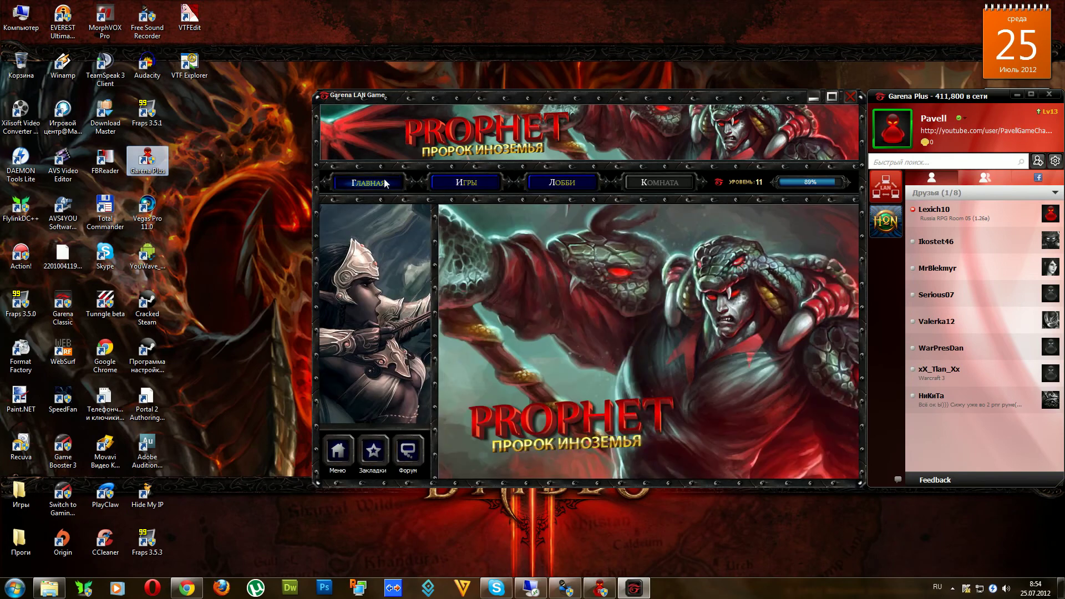